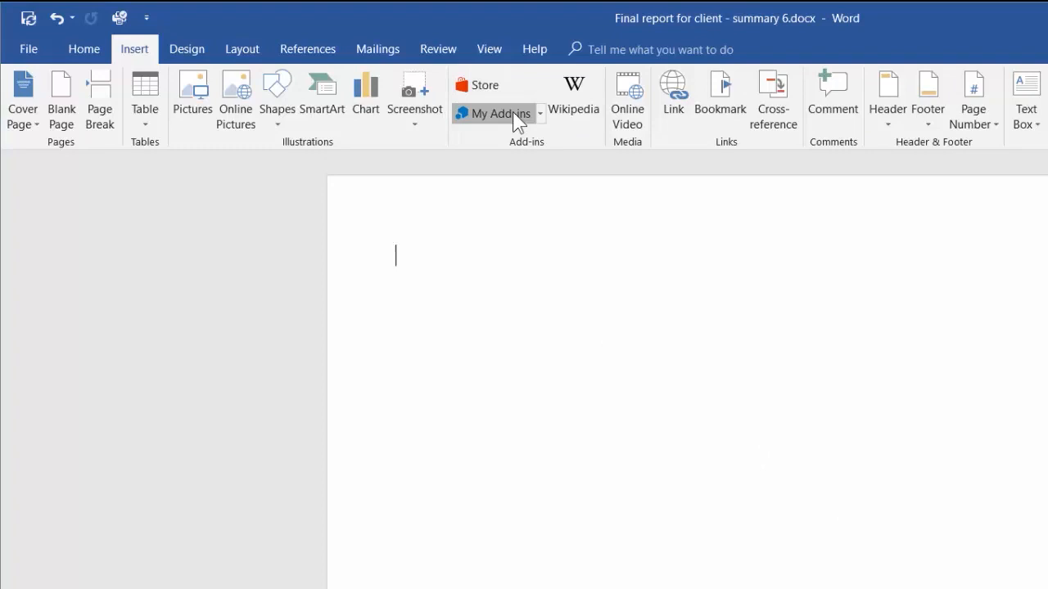
- Find PerfectIt in the Office Store, add the add-in and dismiss its loading notice
left_click(512, 113)
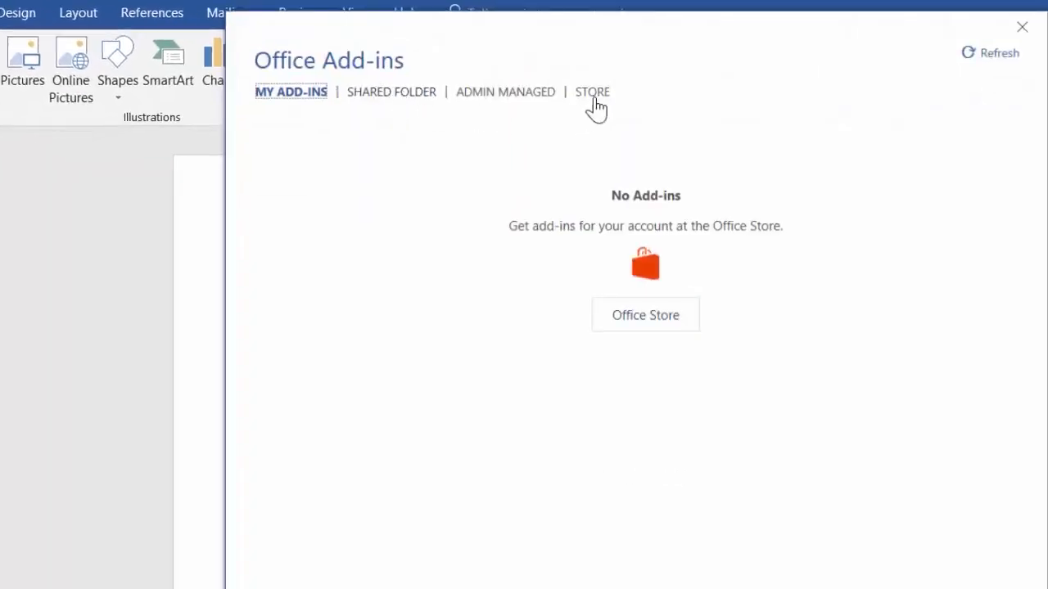
left_click(594, 98)
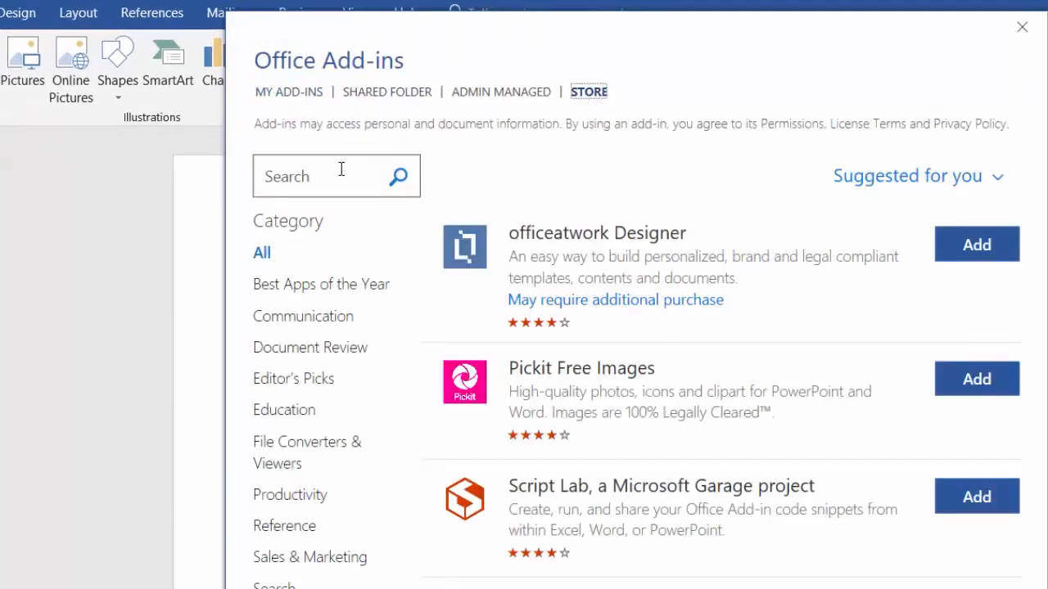
left_click(366, 174)
type("PerfectIt")
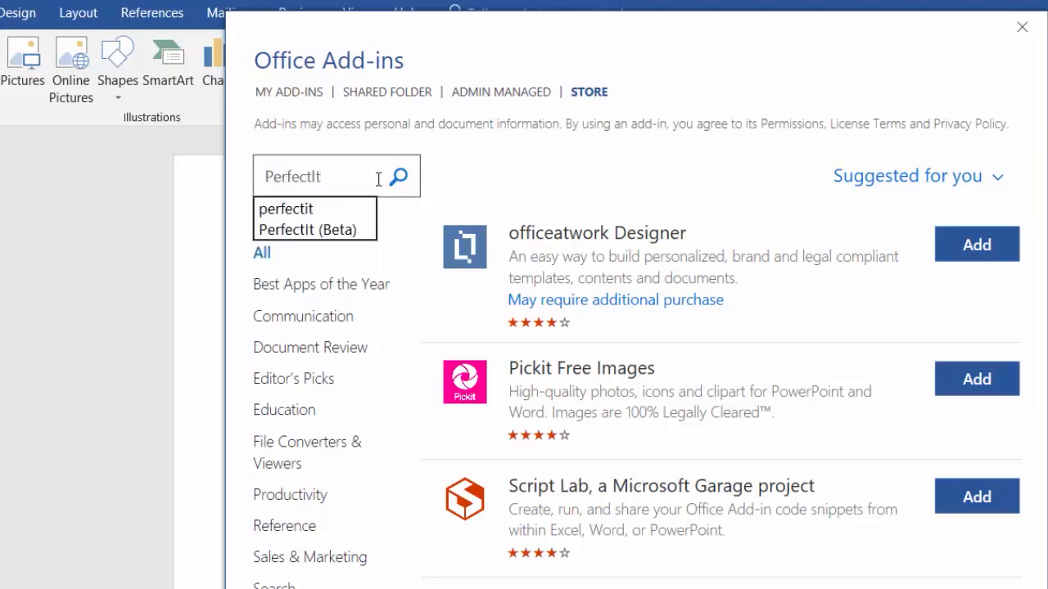
left_click(398, 177)
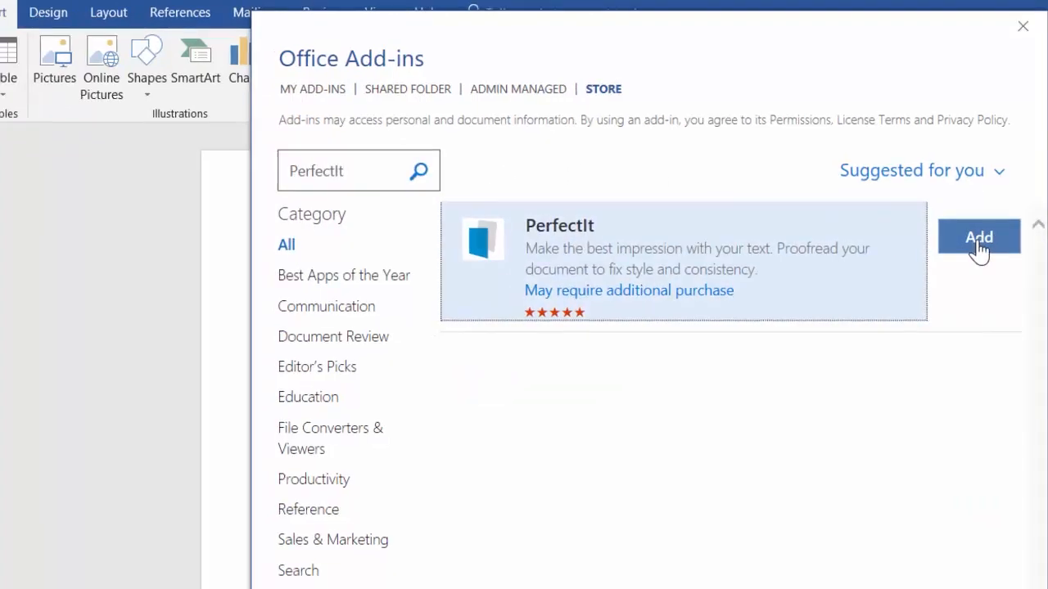
left_click(979, 239)
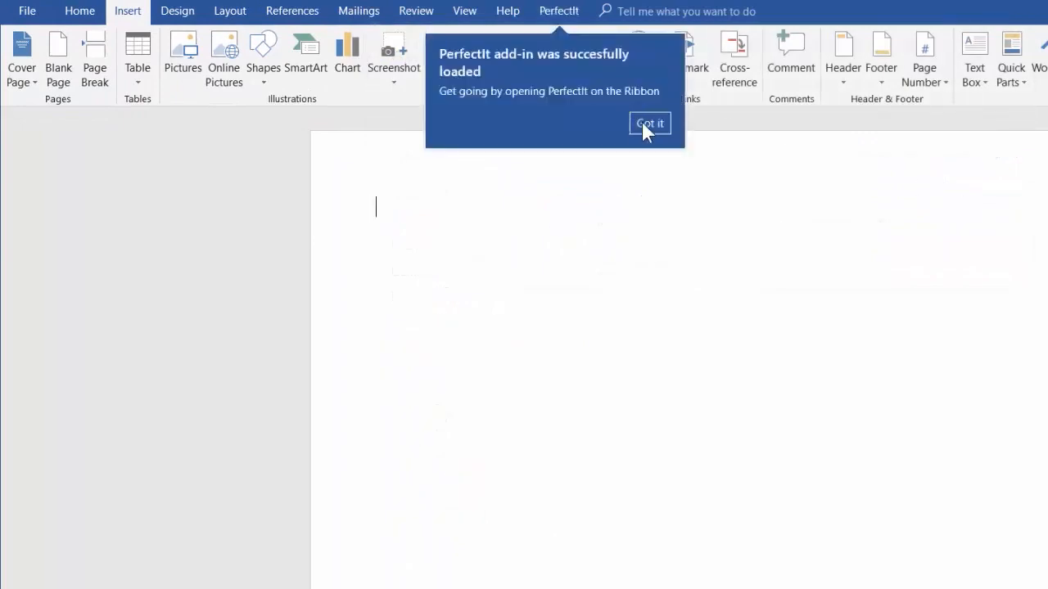
left_click(644, 125)
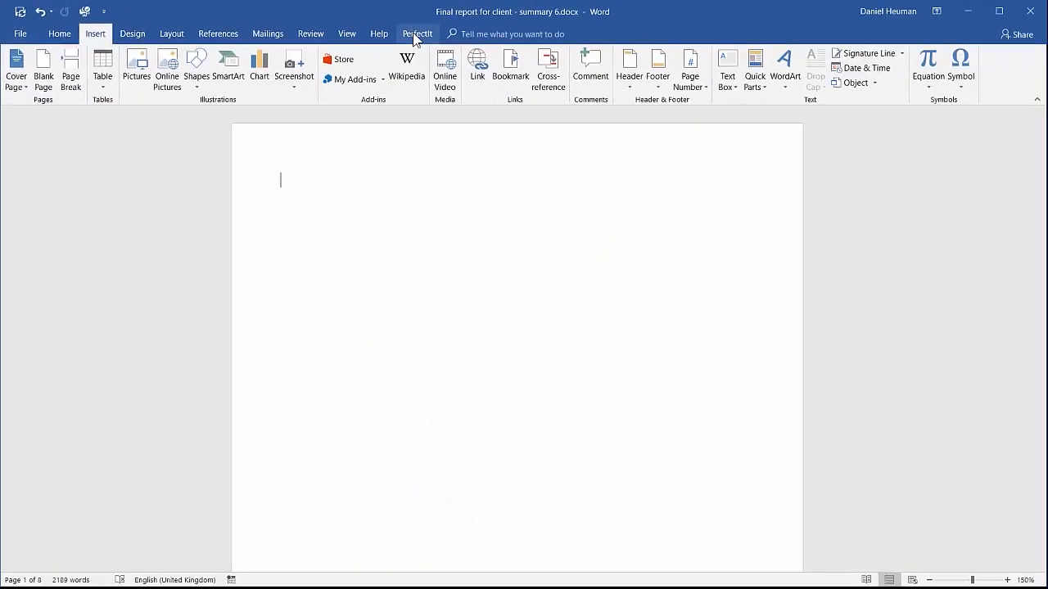
- Launch PerfectIt and start its Check Consistency run on the document
left_click(415, 36)
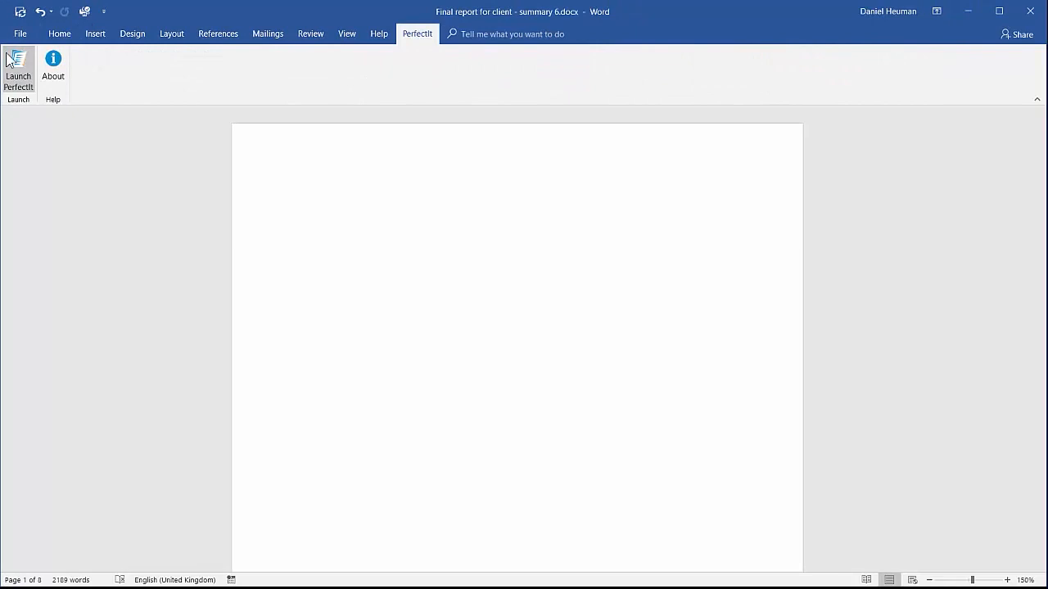
left_click(9, 61)
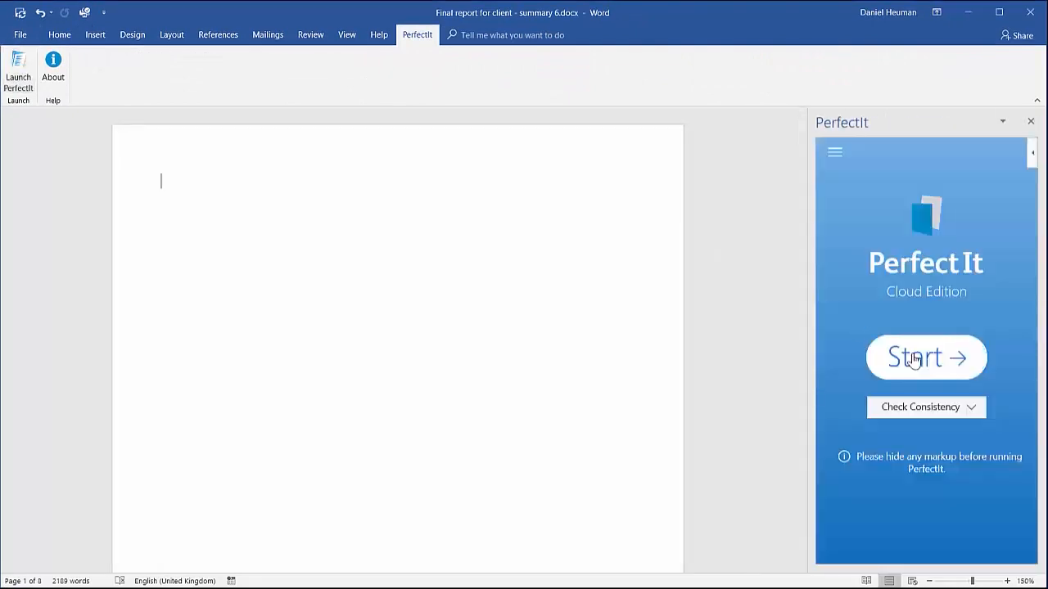
left_click(914, 360)
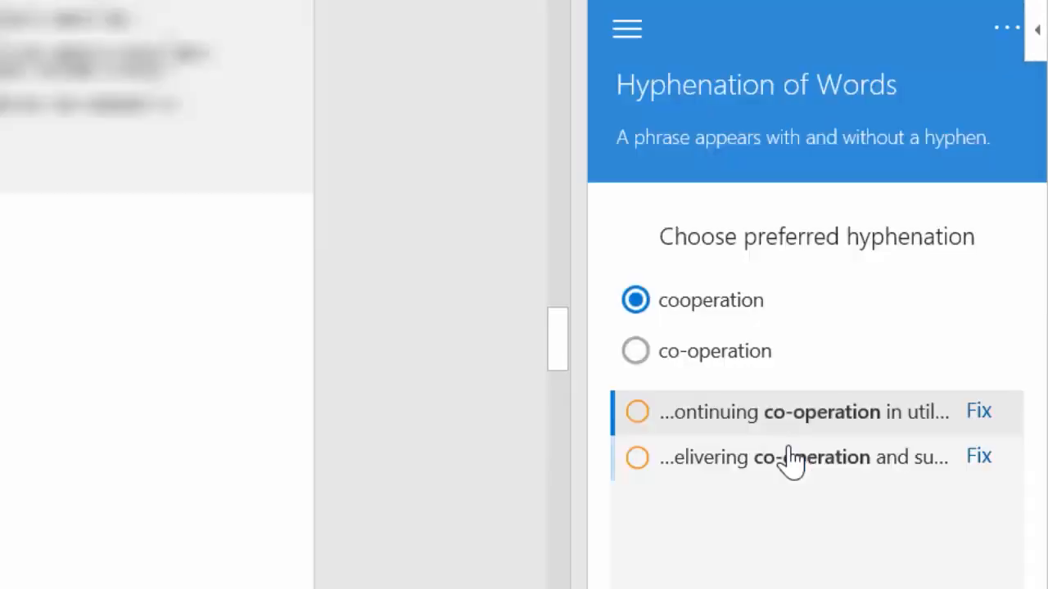
- Compare the "cooperation" and "co-operation" alternatives and examine each listed occurrence in the document's context
left_click(792, 459)
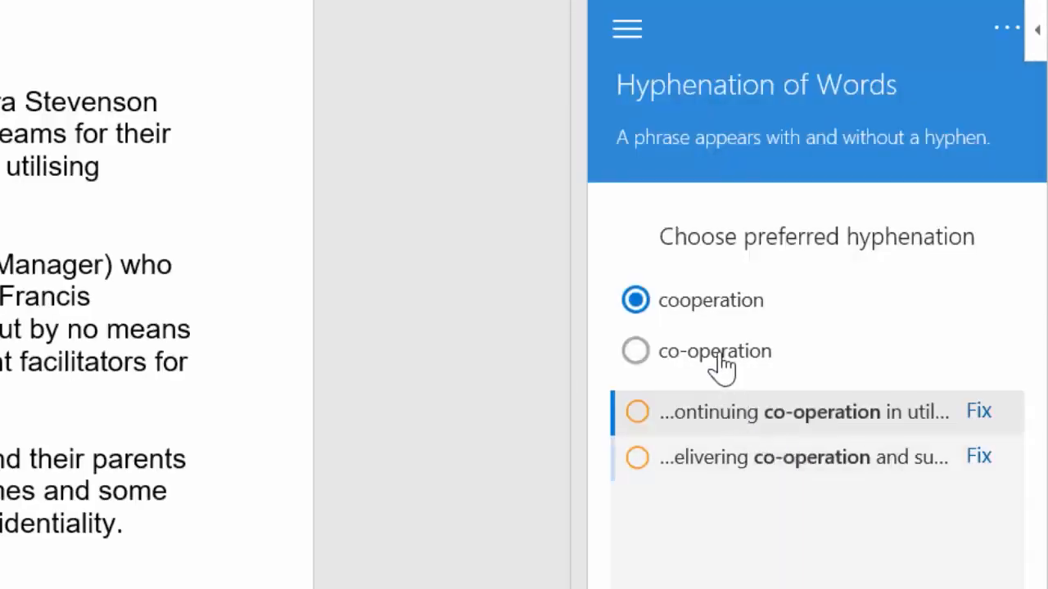
left_click(673, 350)
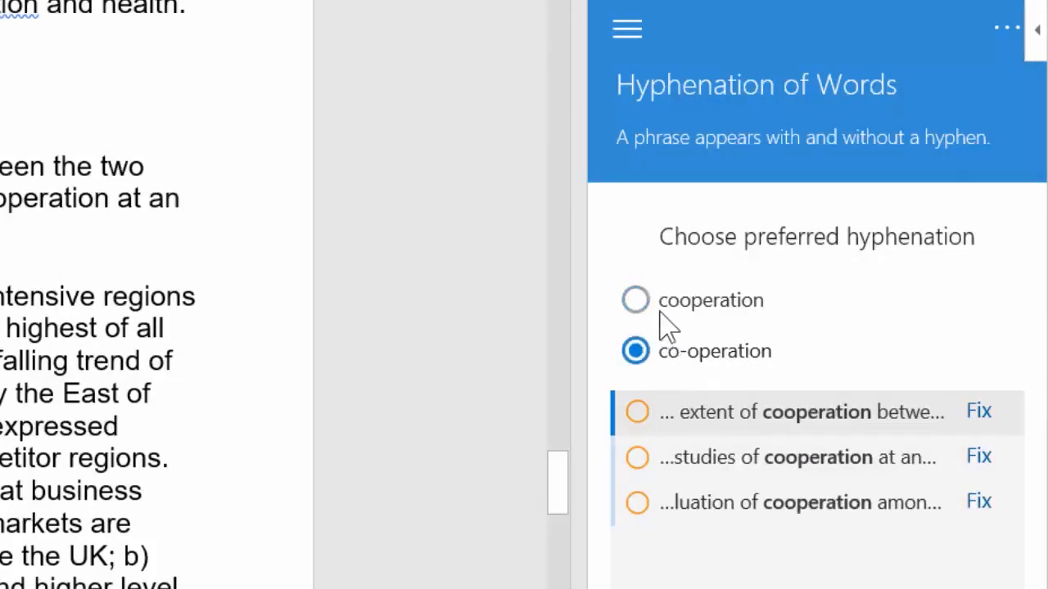
left_click(663, 316)
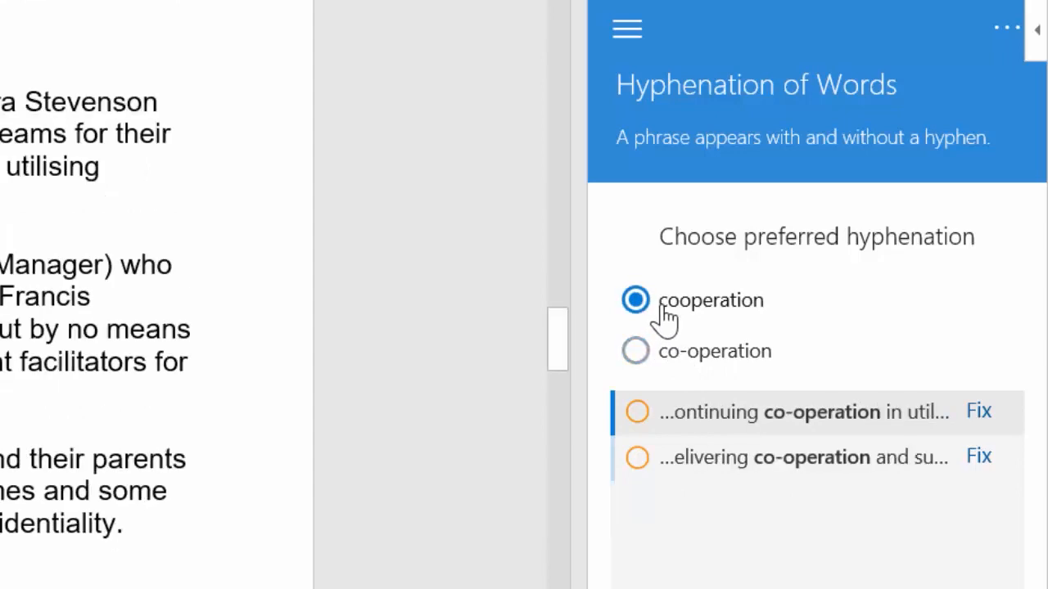
left_click(673, 354)
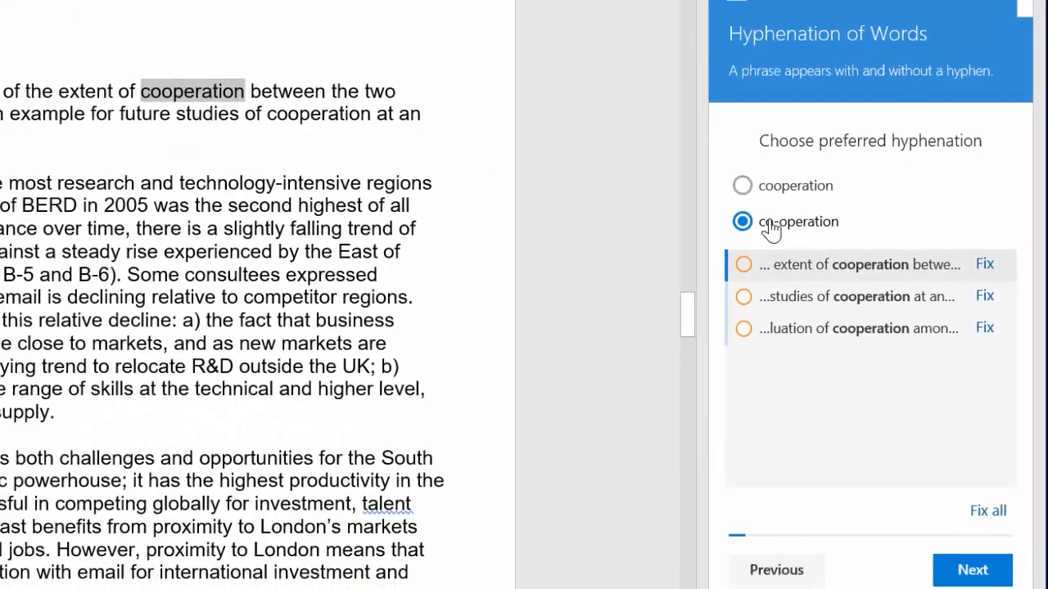
left_click(743, 187)
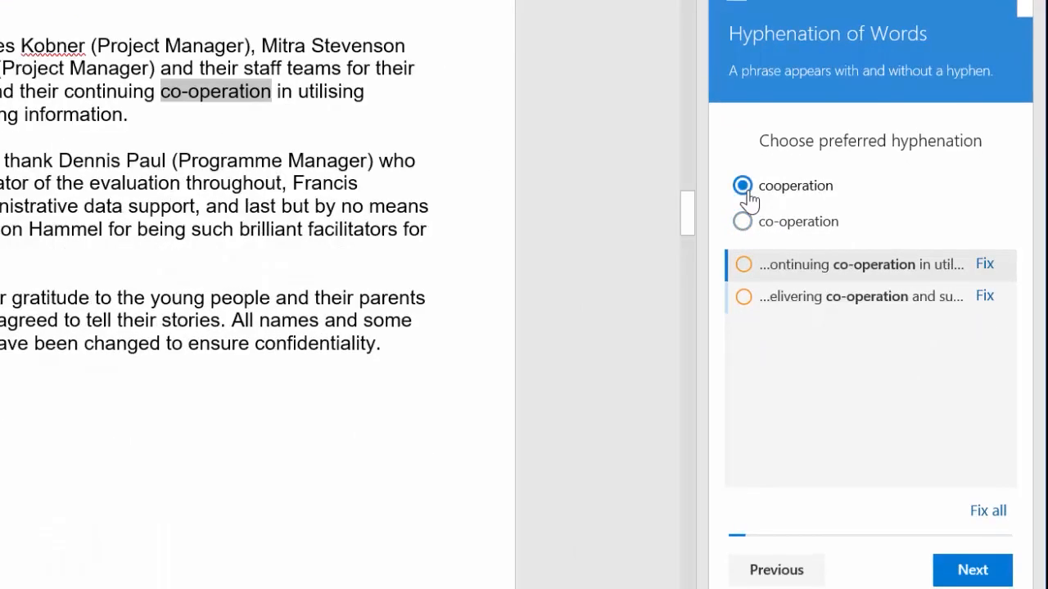
left_click(808, 296)
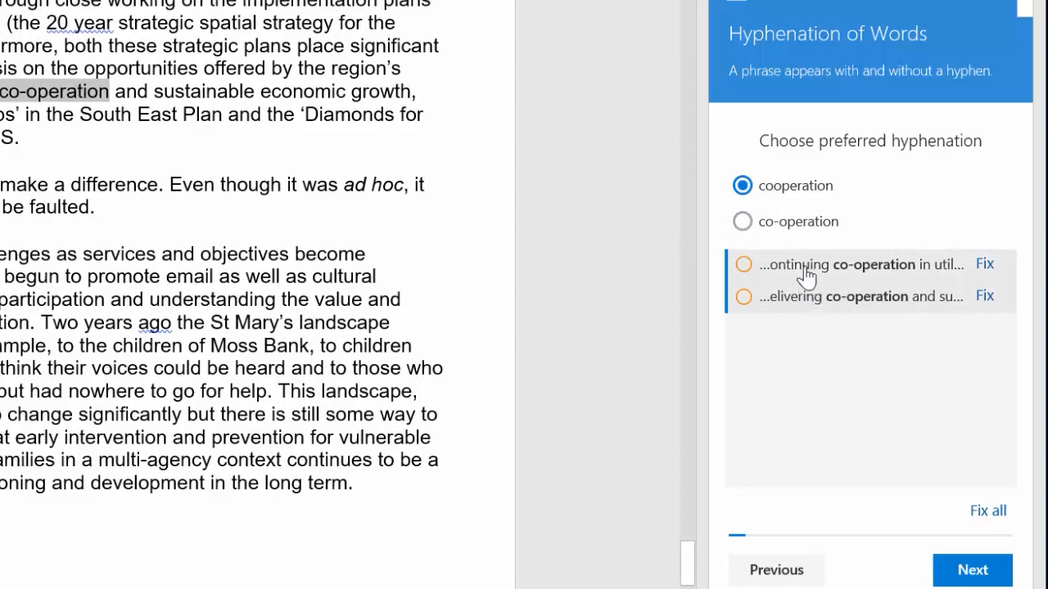
left_click(806, 276)
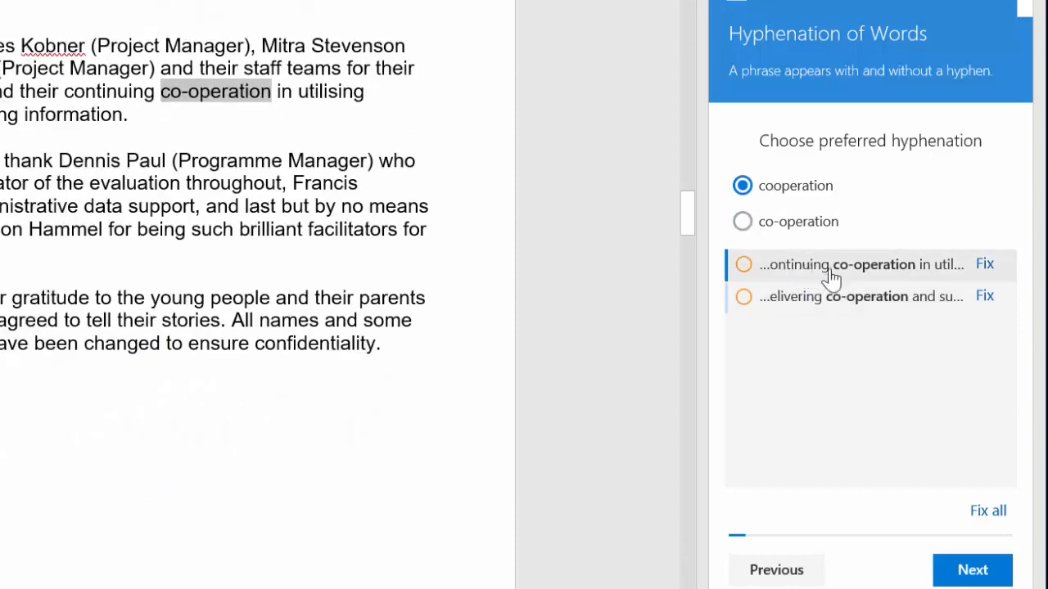
- Fix both "co-operation" occurrences to "cooperation" individually and continue to the next check
left_click(986, 270)
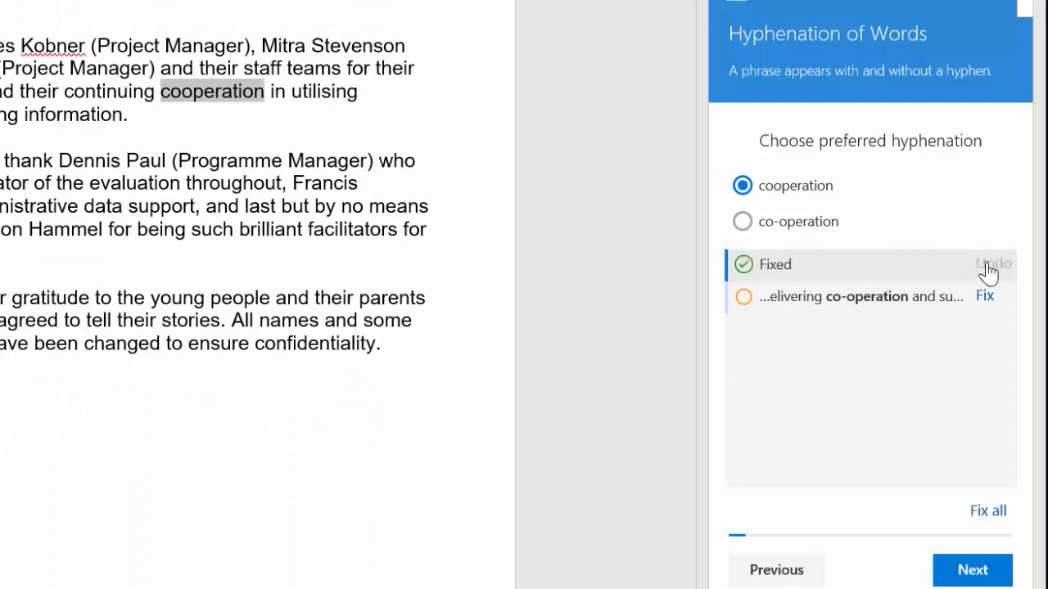
left_click(987, 297)
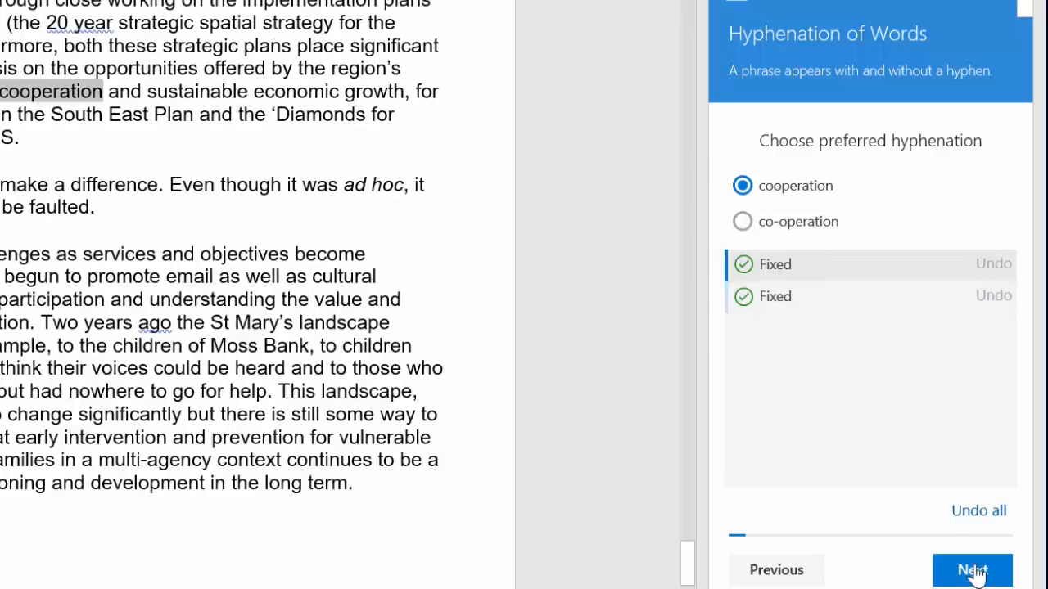
left_click(974, 571)
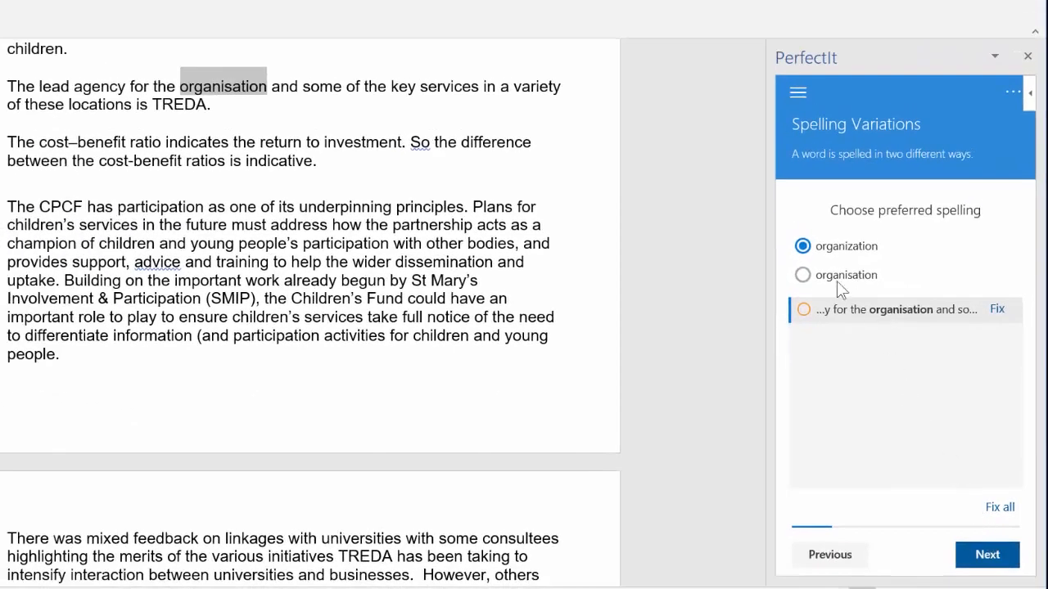
- Compare both spelling alternatives, fix "organisation" to the preferred "organization" and continue to the next check
left_click(803, 275)
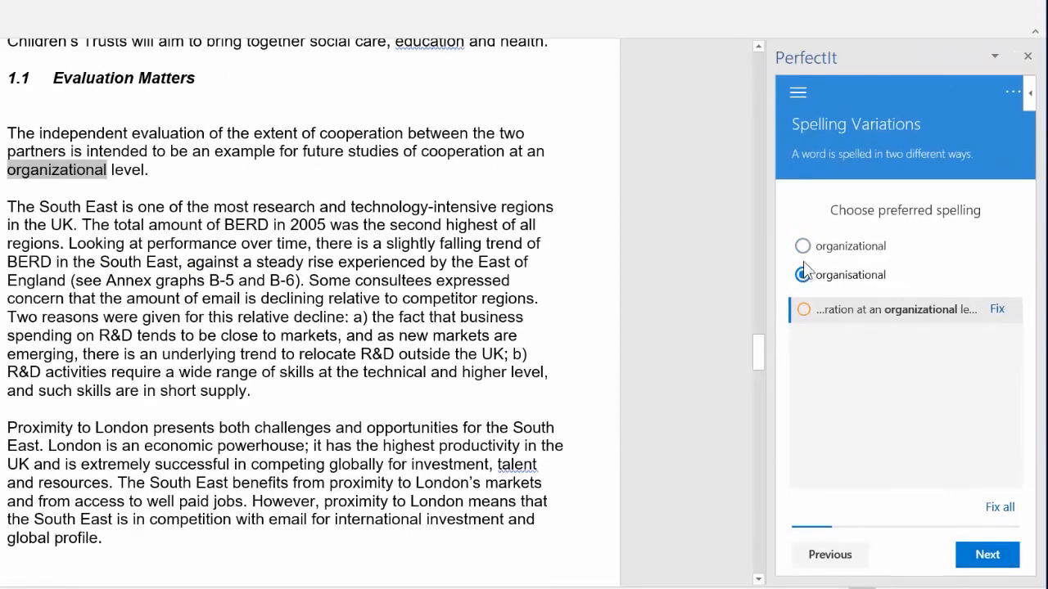
left_click(802, 248)
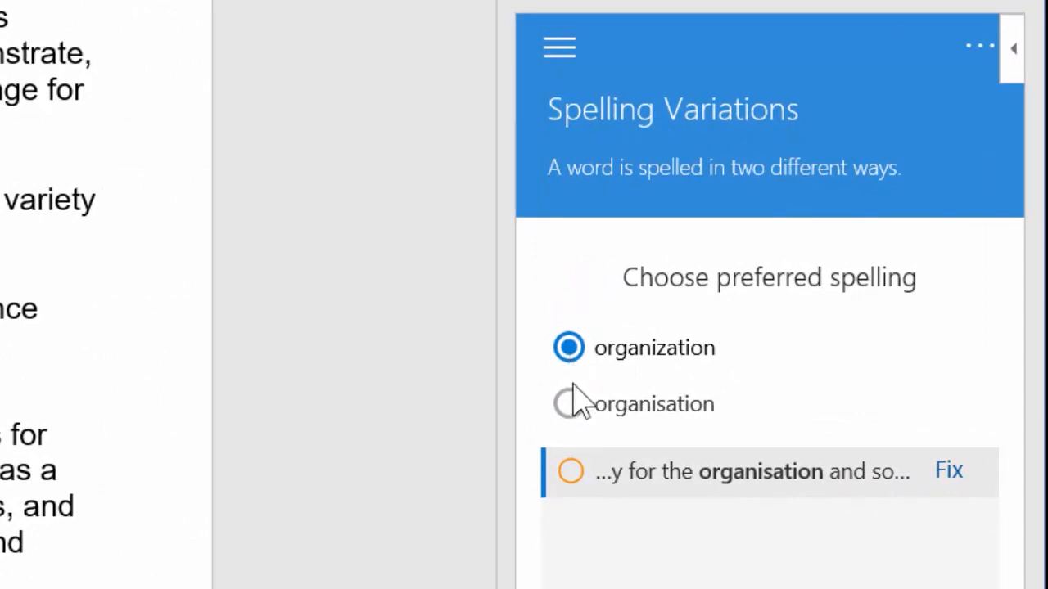
left_click(568, 402)
left_click(570, 409)
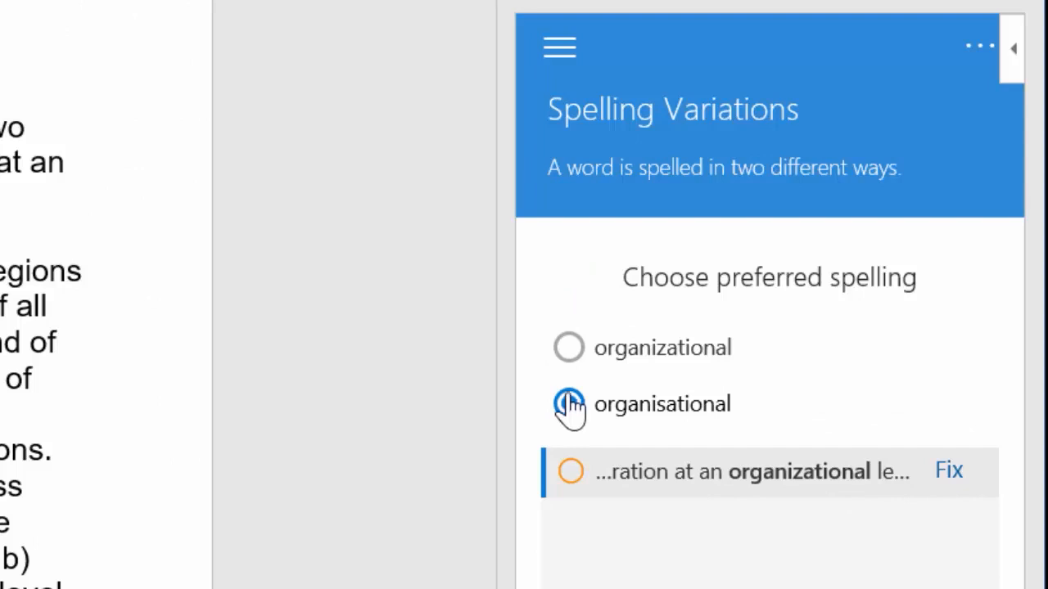
left_click(568, 358)
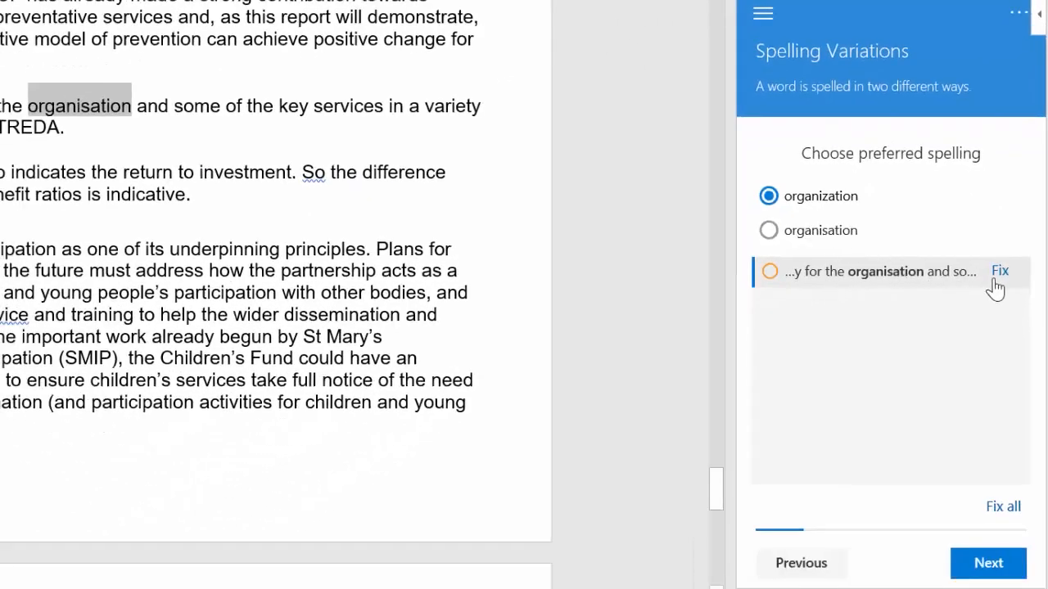
left_click(998, 272)
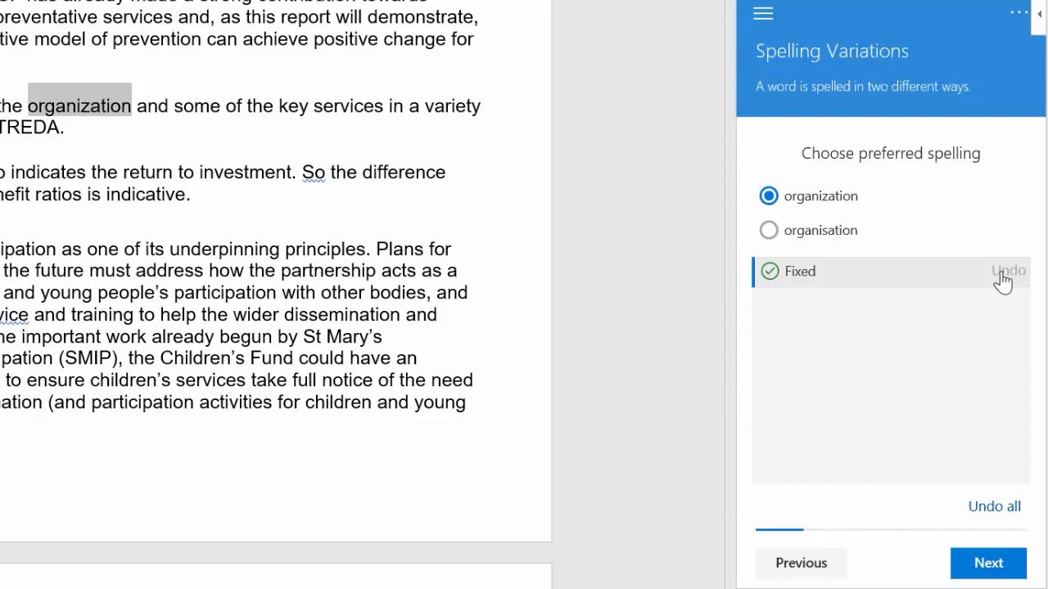
left_click(1007, 566)
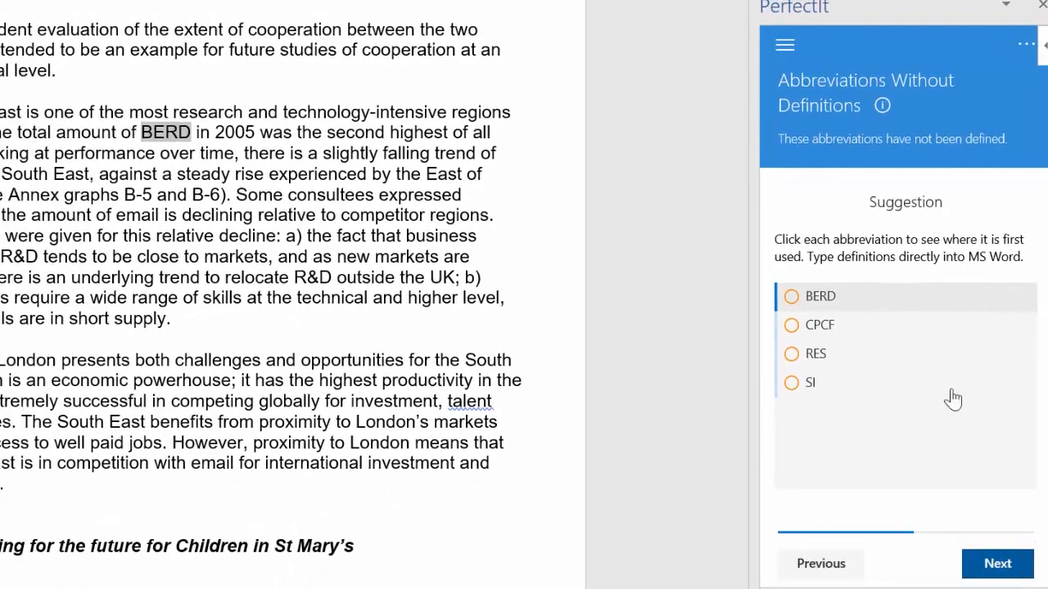
- Examine where the undefined abbreviations CPCF, RES and SI are first used in the document
left_click(865, 336)
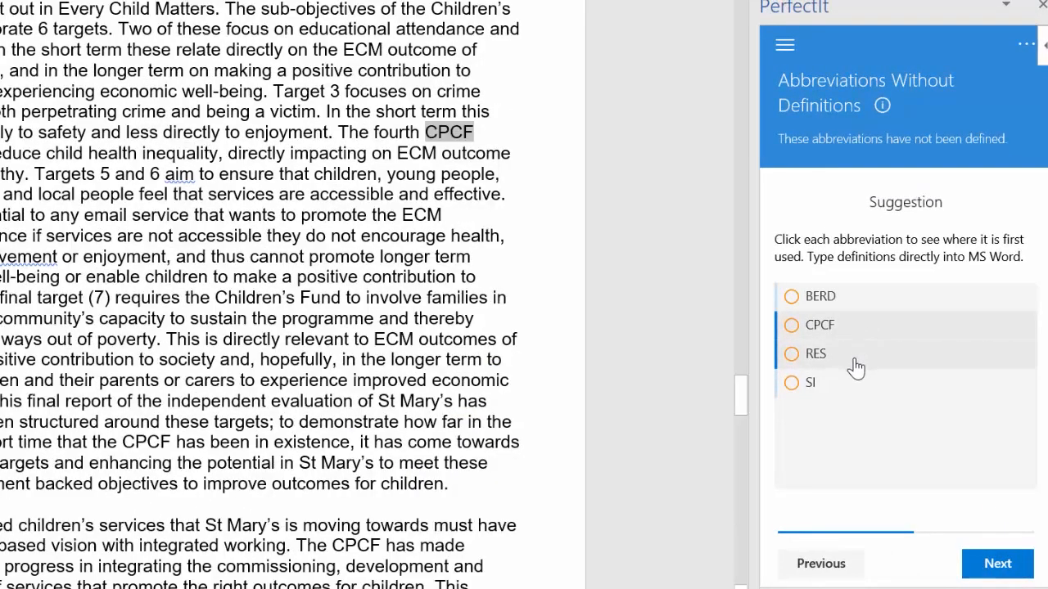
left_click(856, 365)
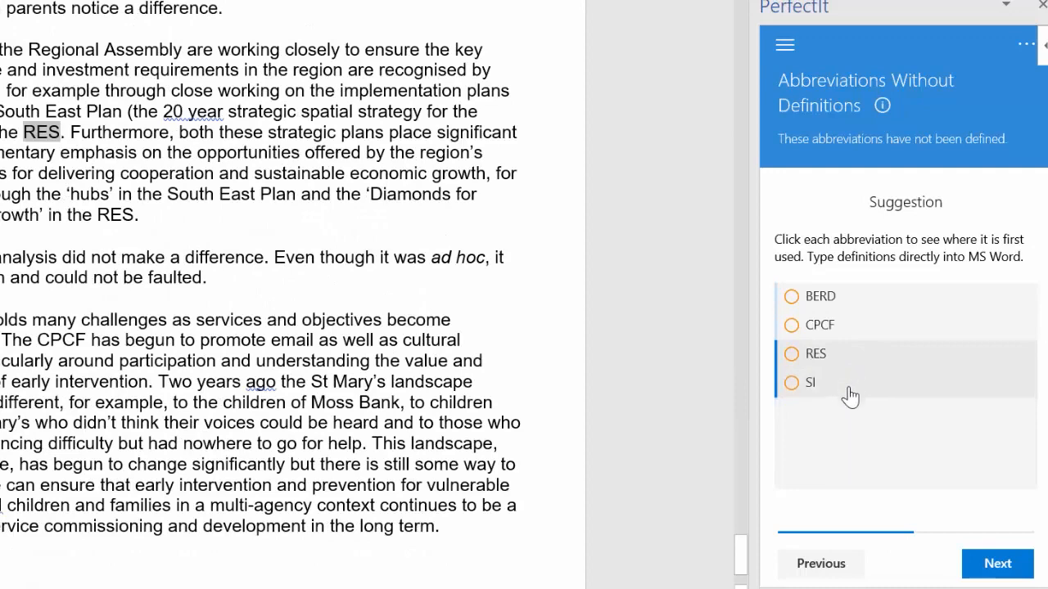
left_click(851, 396)
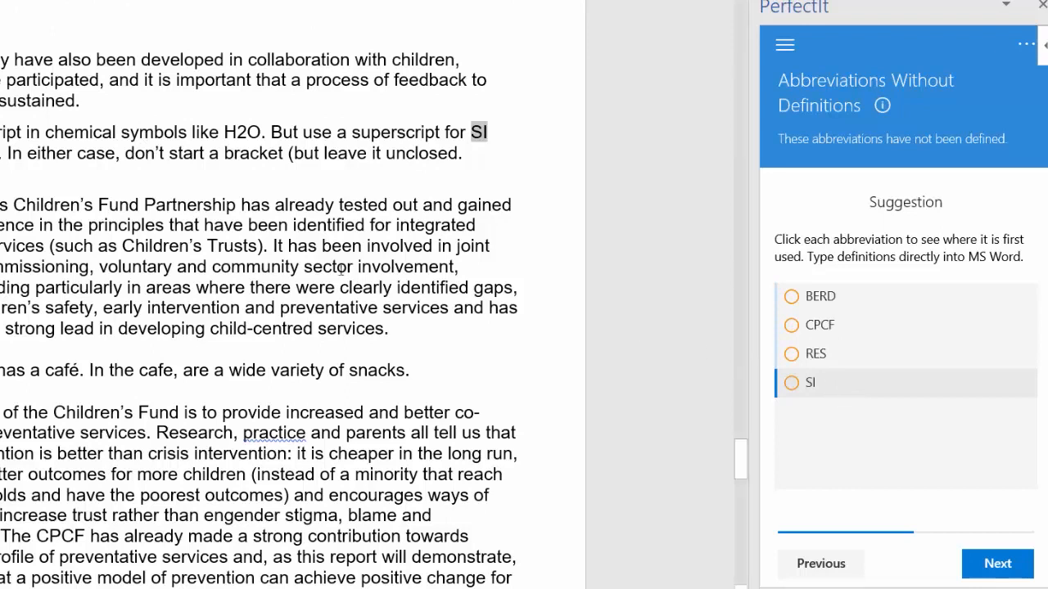
left_click_drag(168, 228, 379, 309)
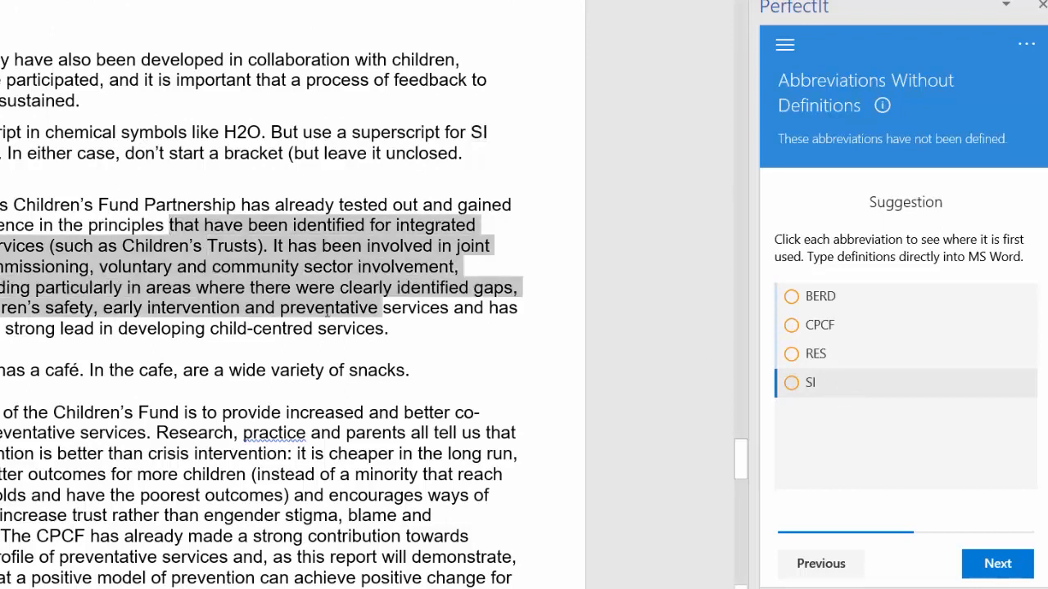
- Define BERD at its first use as "Business Expenditure on Research and Development", with the abbreviation in parentheses
left_click(825, 298)
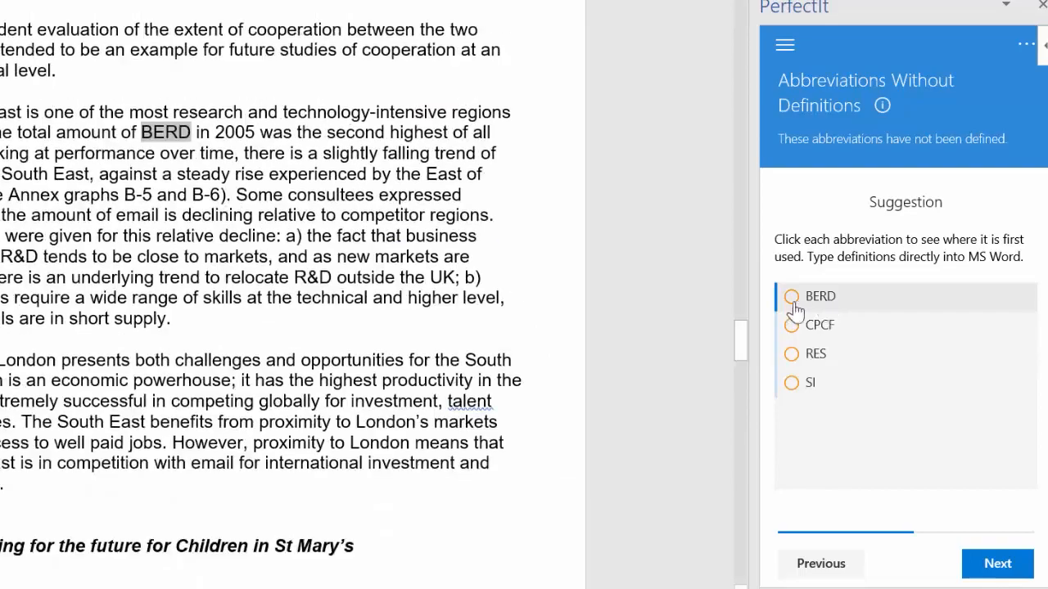
left_click(140, 133)
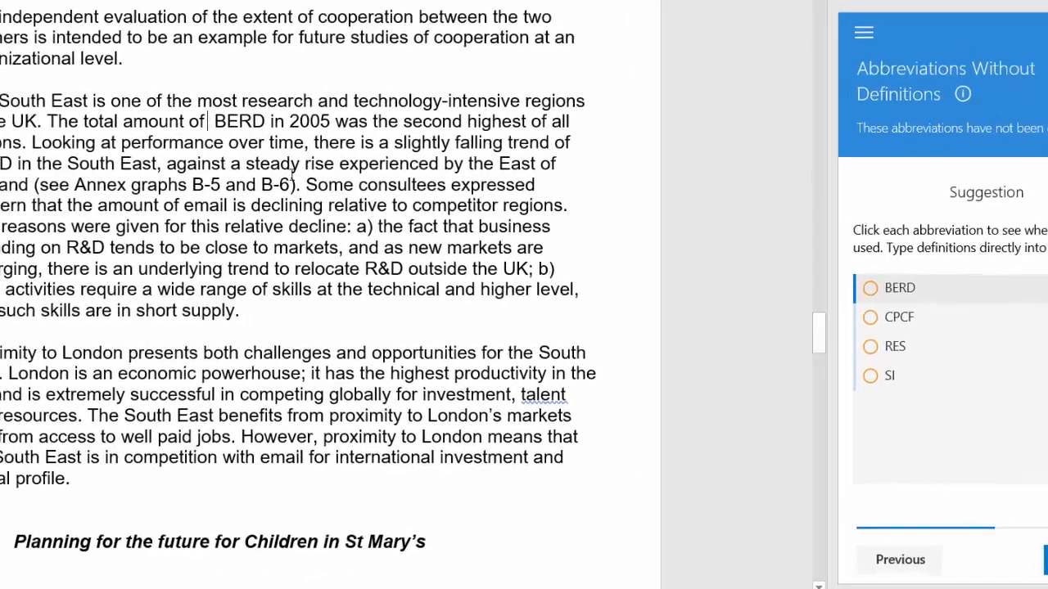
type("Business Expenditure on Research and Development ")
type("(")
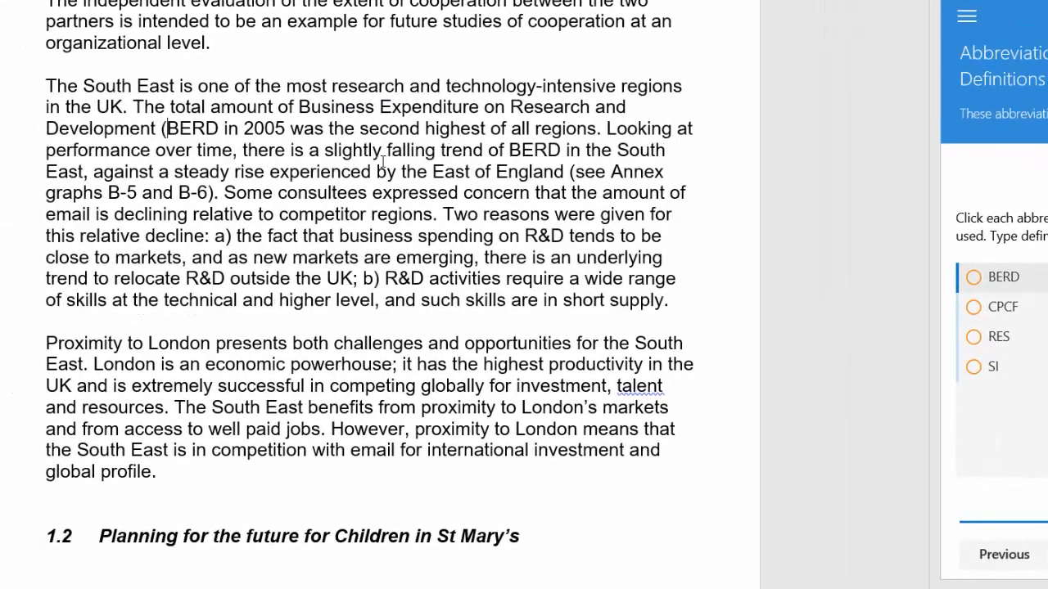
key("Right")
type(")")
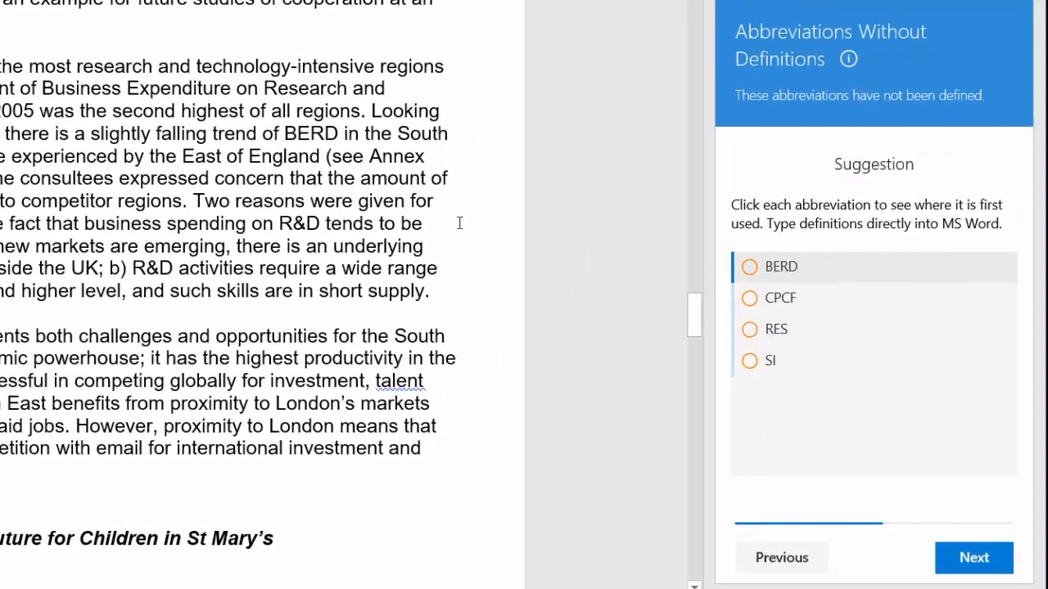
- Check the first use of SI, leave it undefined and continue past the abbreviations check
left_click(791, 365)
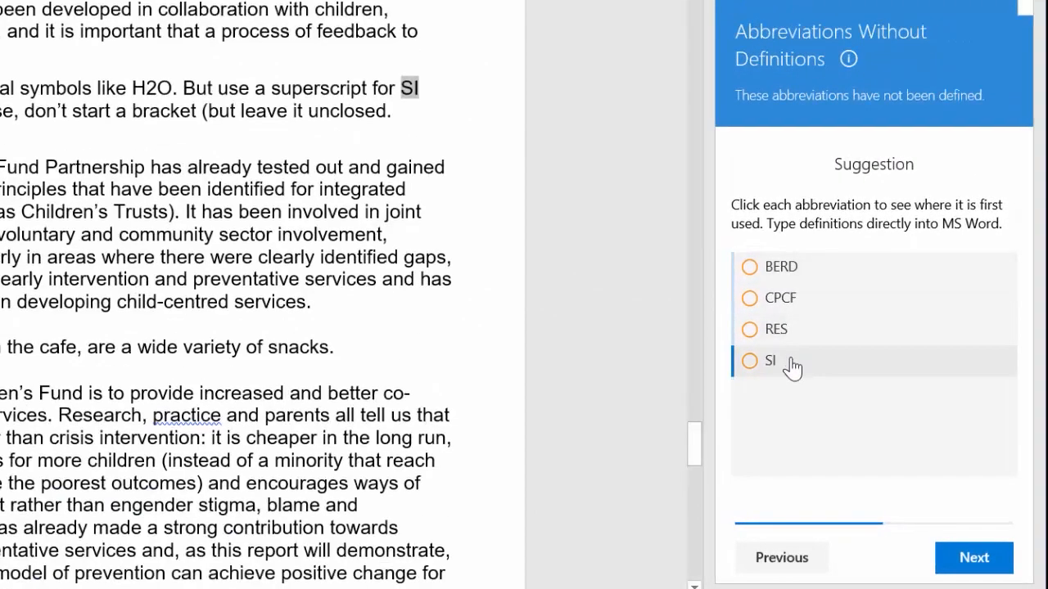
left_click(976, 558)
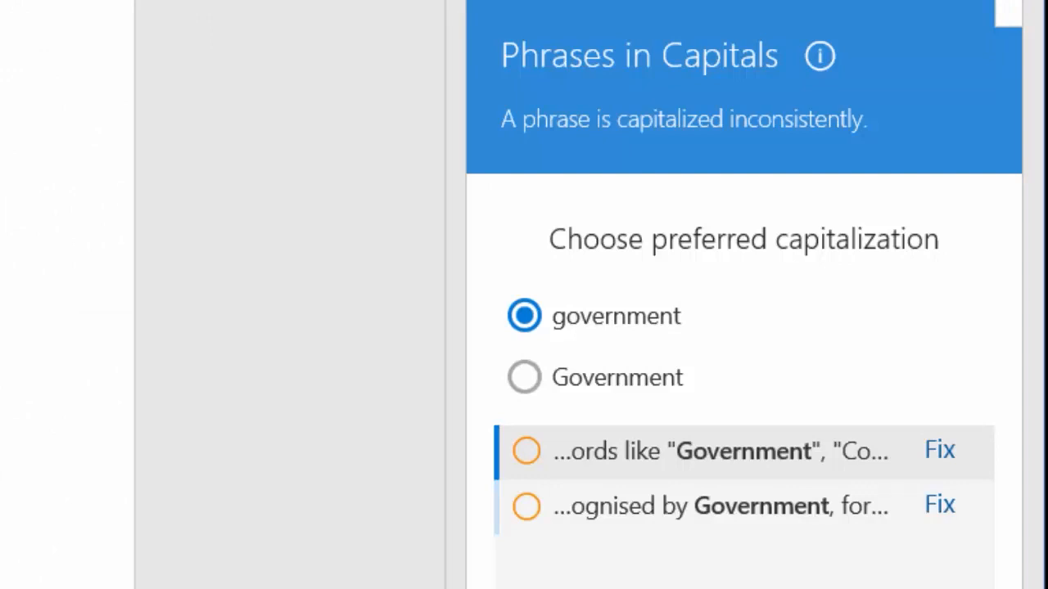
- Compare both capitalizations of "government", keep the lowercase form preferred without fixing instances, and finish the checks with no cleanup actions selected
left_click(524, 377)
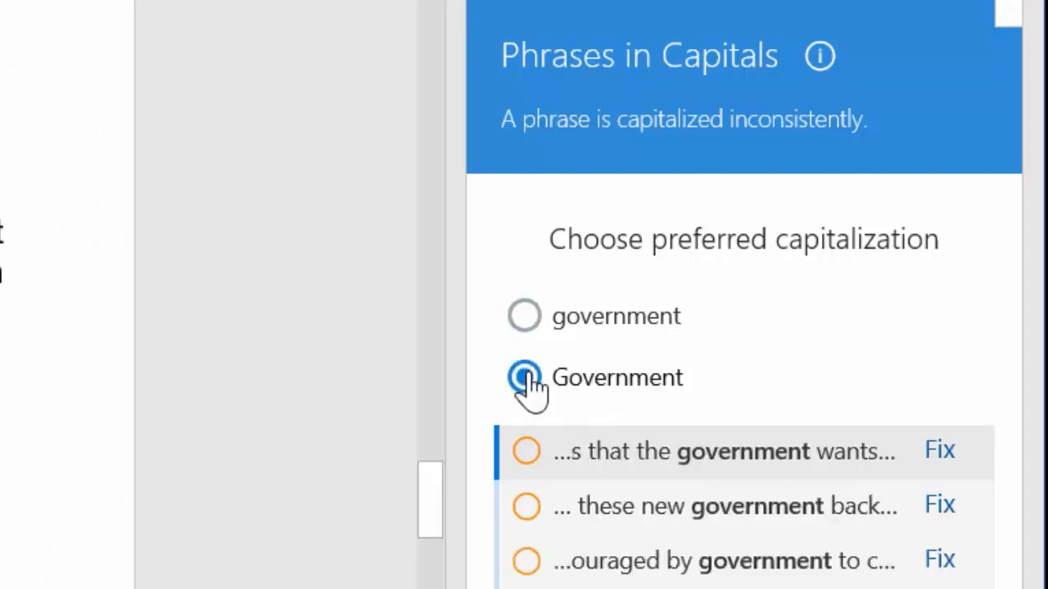
left_click(524, 318)
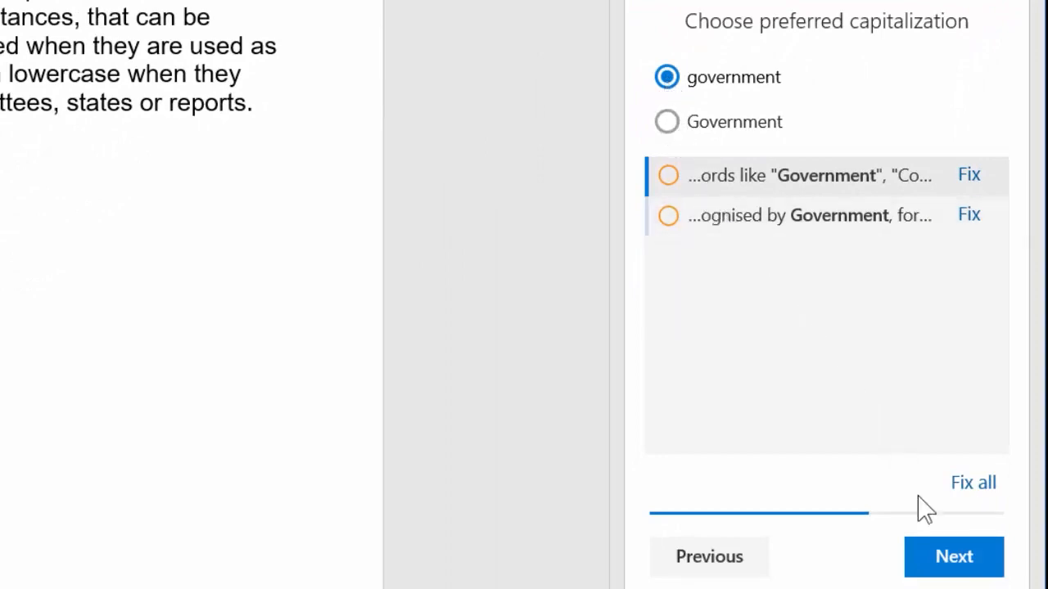
left_click(952, 560)
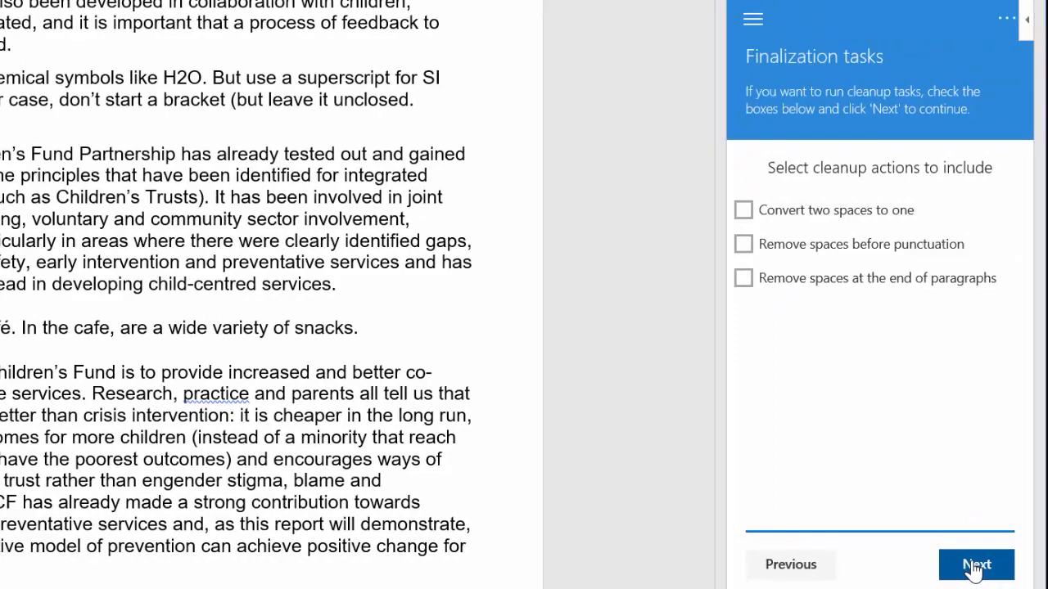
left_click(974, 565)
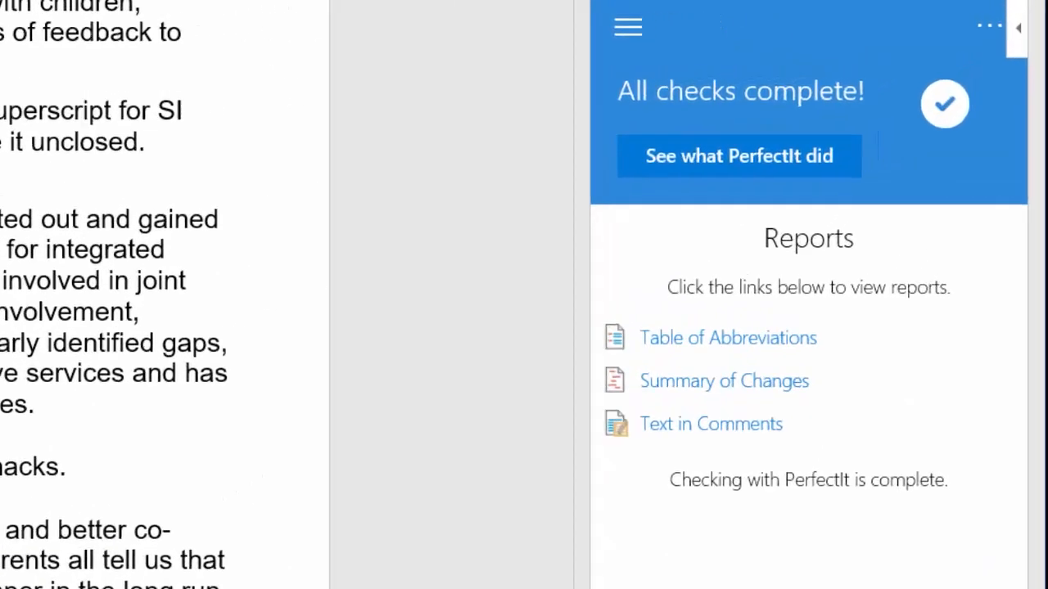
- Look through the available tests, restart PerfectIt and select American Legal Style as the checking style
left_click(990, 26)
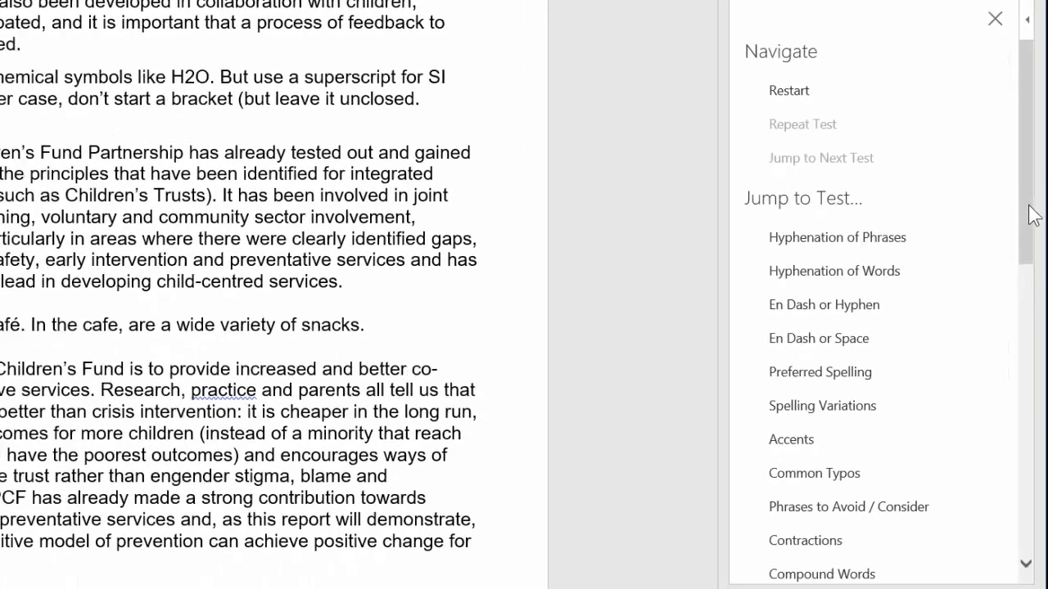
left_click_drag(1030, 207, 1043, 229)
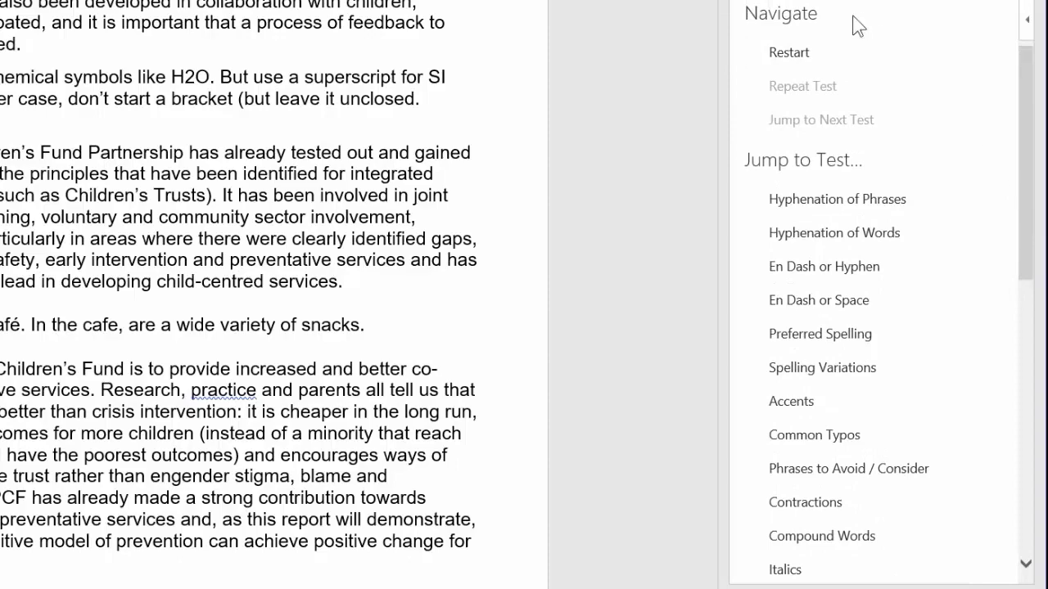
left_click(819, 52)
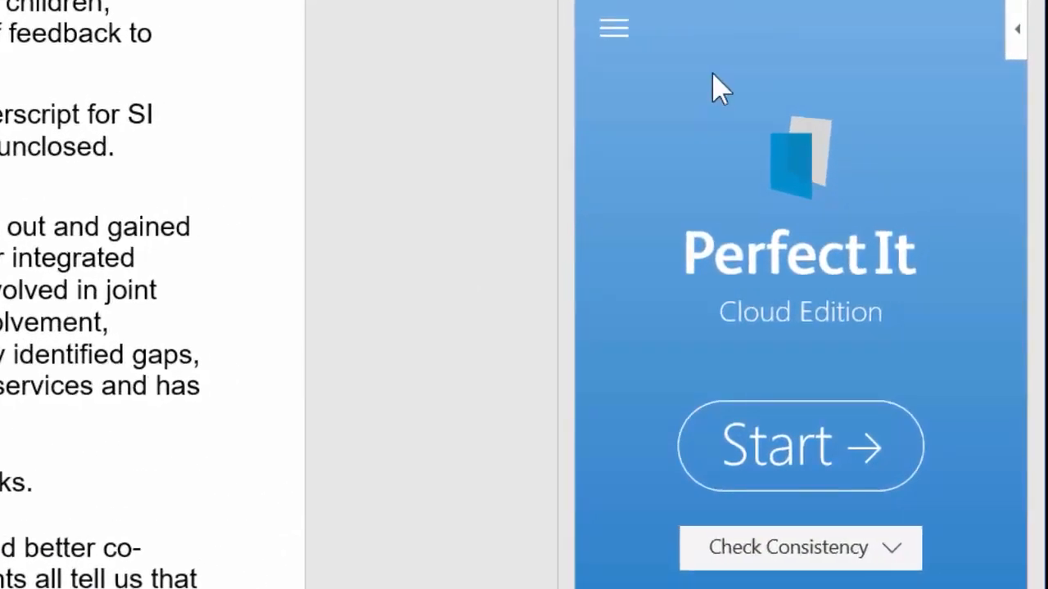
left_click(895, 550)
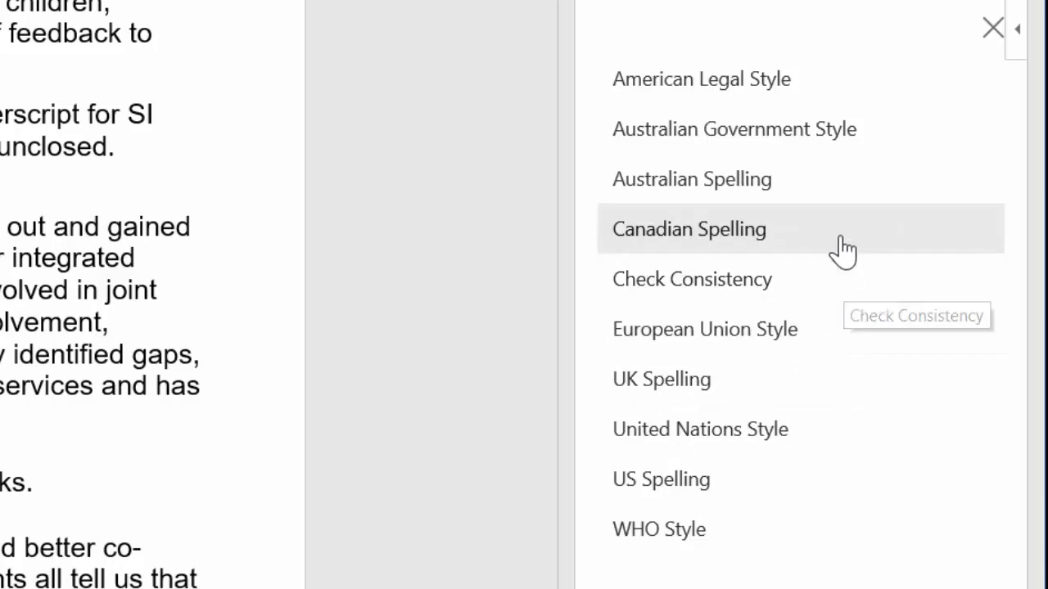
left_click(849, 105)
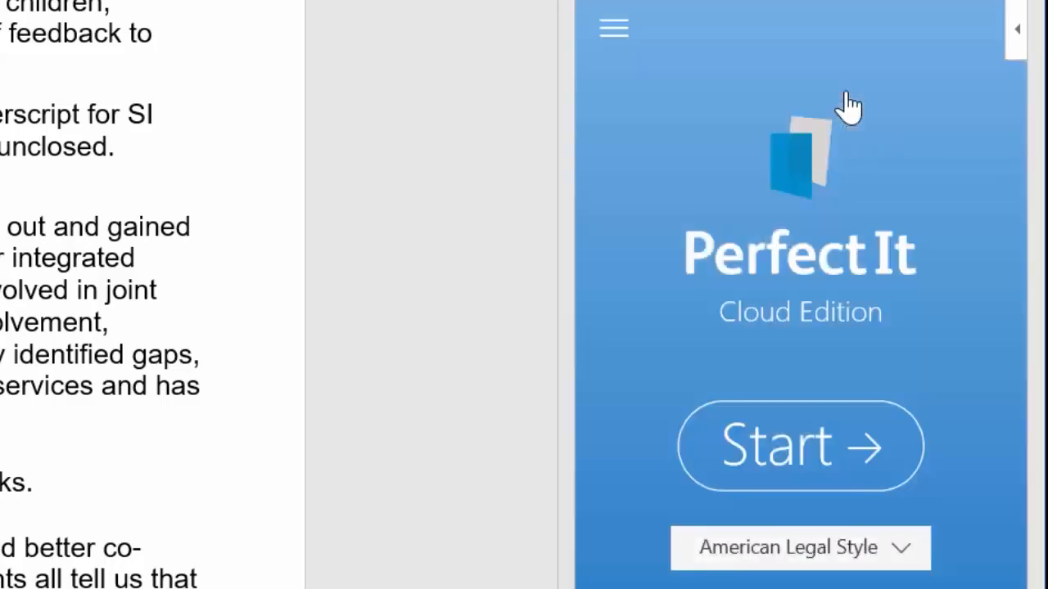